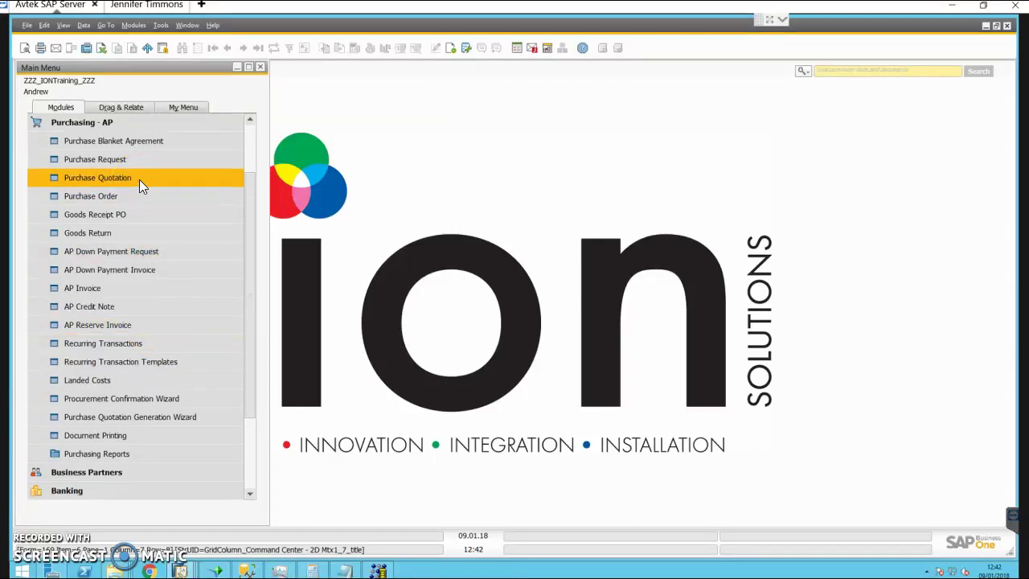
# Step: Start a blank Goods Receipt PO, number 10003, from Modules > Purchasing - AP
pyautogui.click(75, 125)
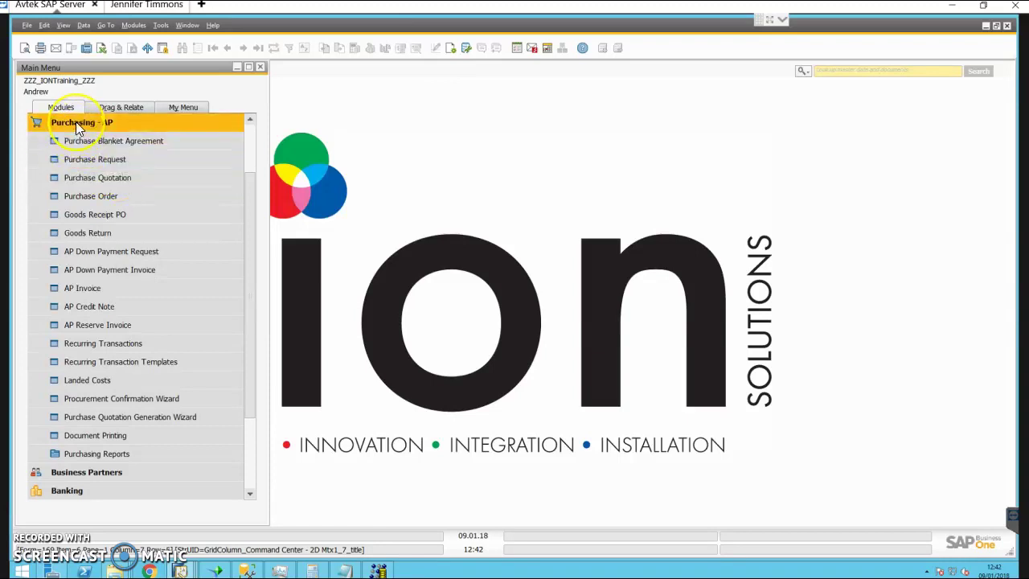
pyautogui.click(106, 214)
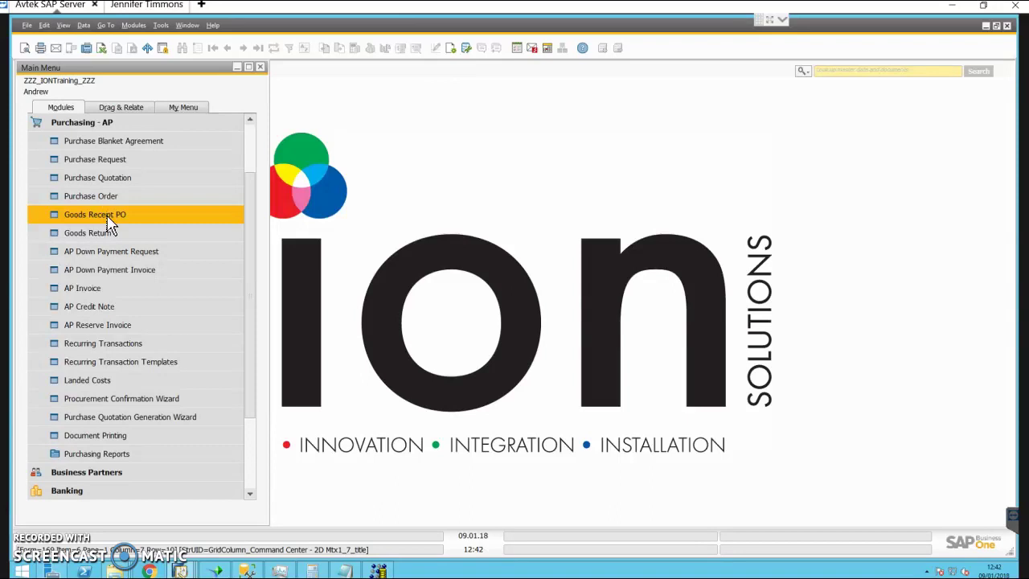
pyautogui.click(94, 89)
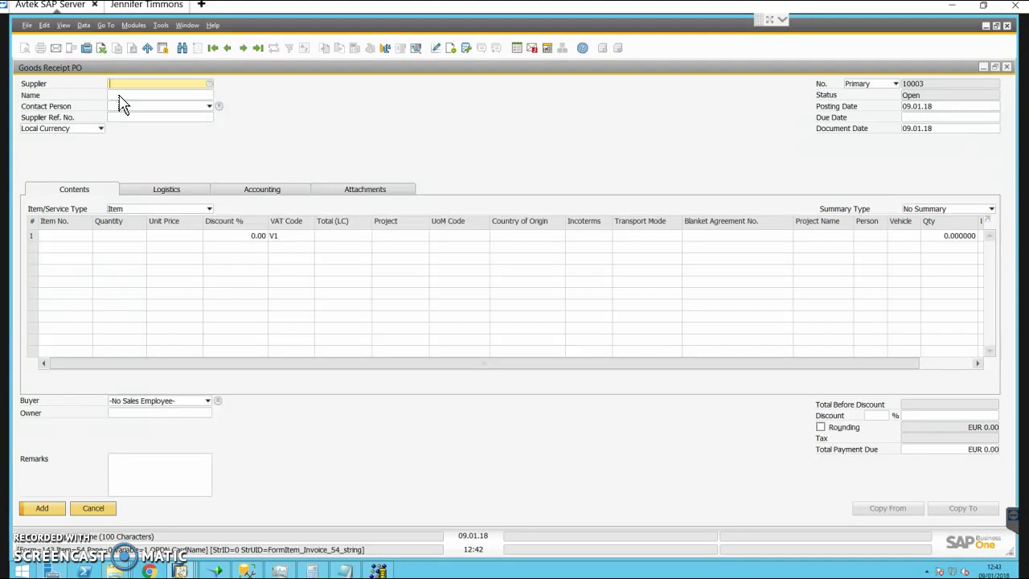
# Step: Search the Name field for 'direct' and select supplier D9998 DIRECT DISTRIBUTION
pyautogui.click(120, 94)
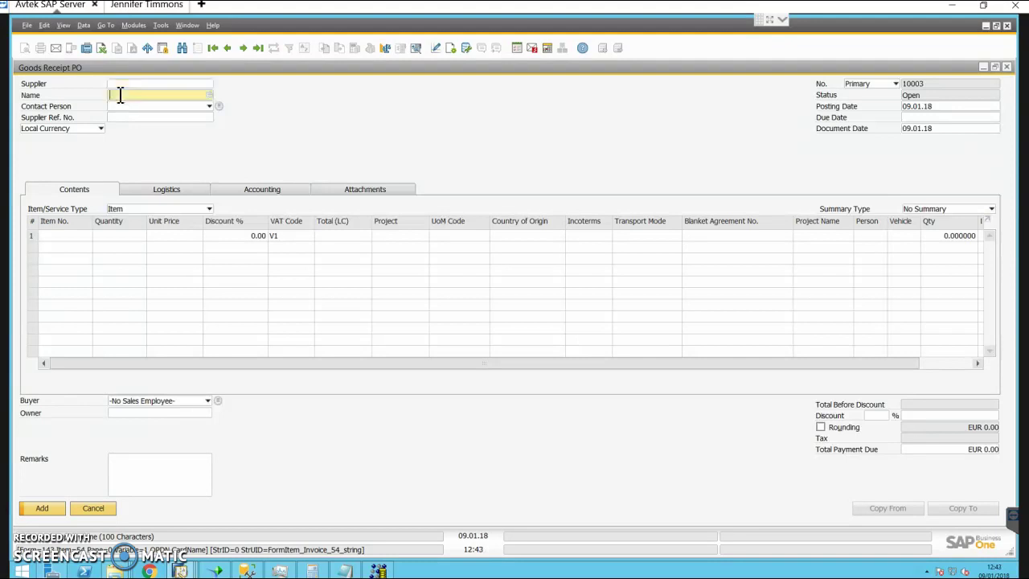
pyautogui.write('direct')
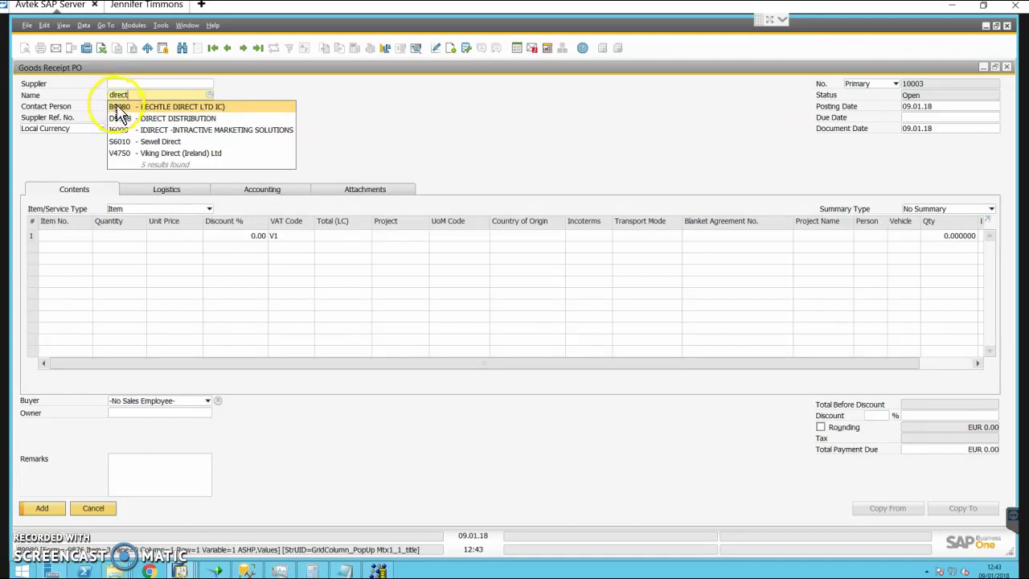
pyautogui.click(163, 122)
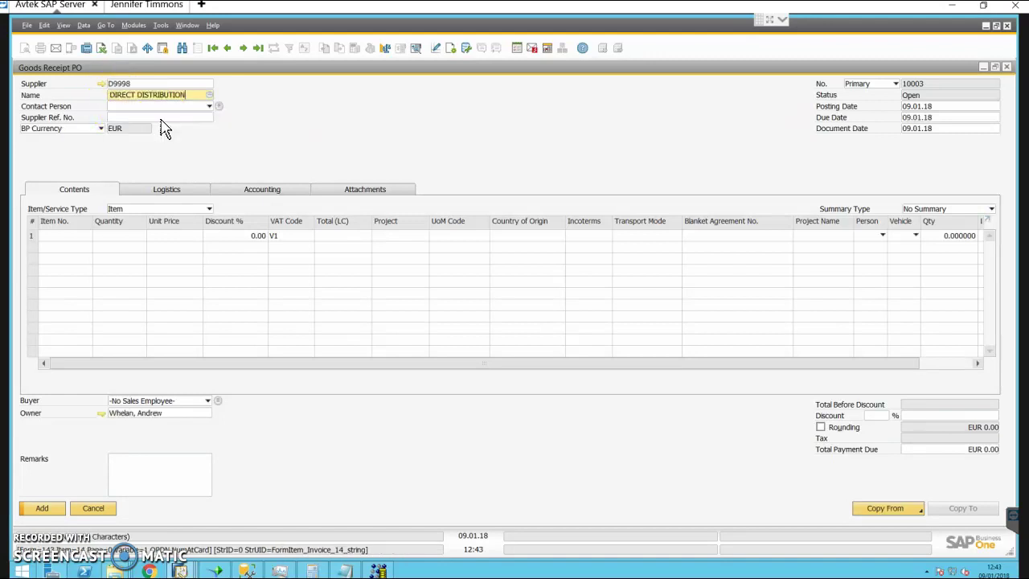
# Step: Copy from the DIRECT DISTRIBUTION purchase order dated 04.01.18 via Copy From > Purchase Orders
pyautogui.click(898, 517)
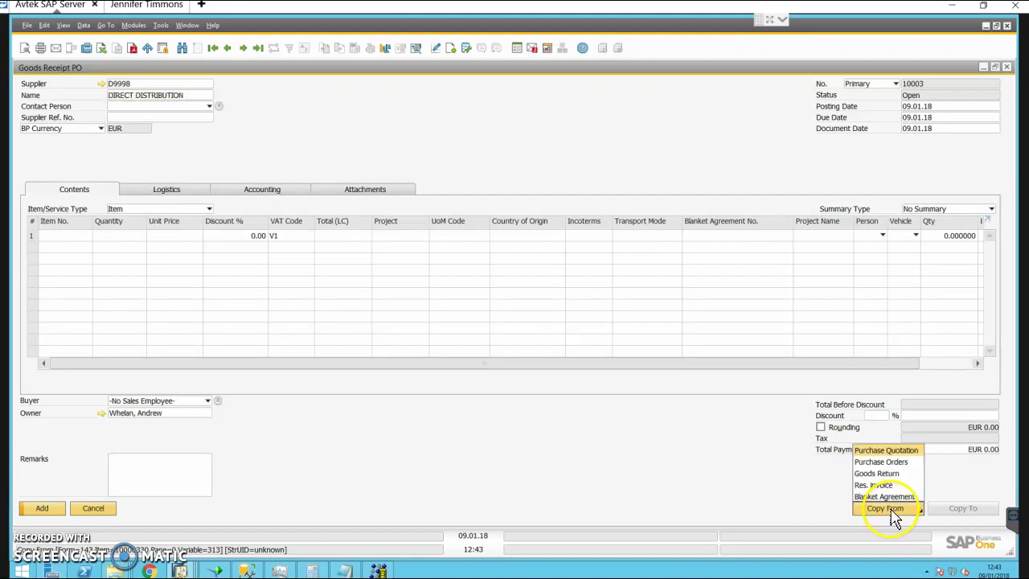
pyautogui.click(885, 462)
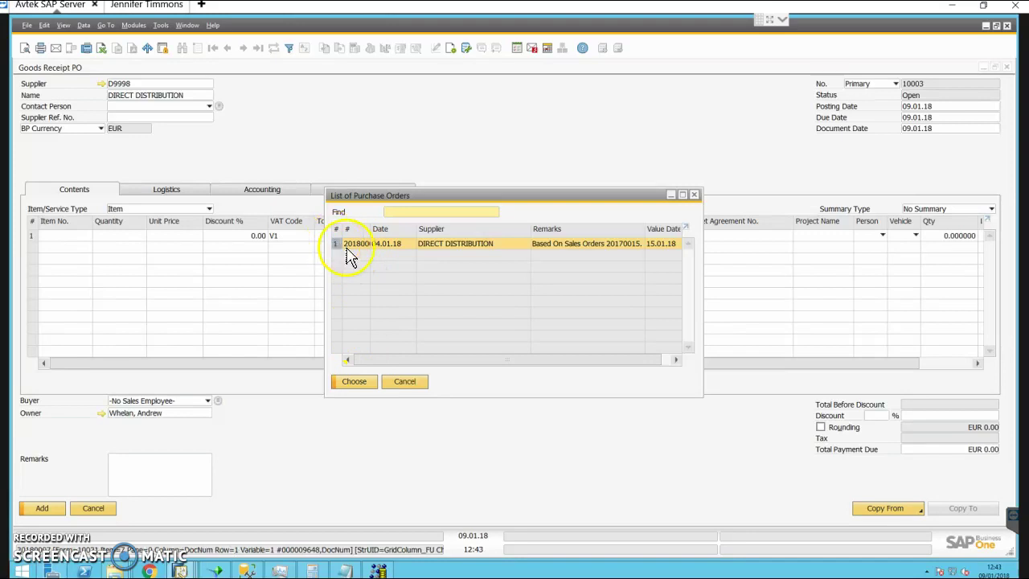
pyautogui.click(358, 383)
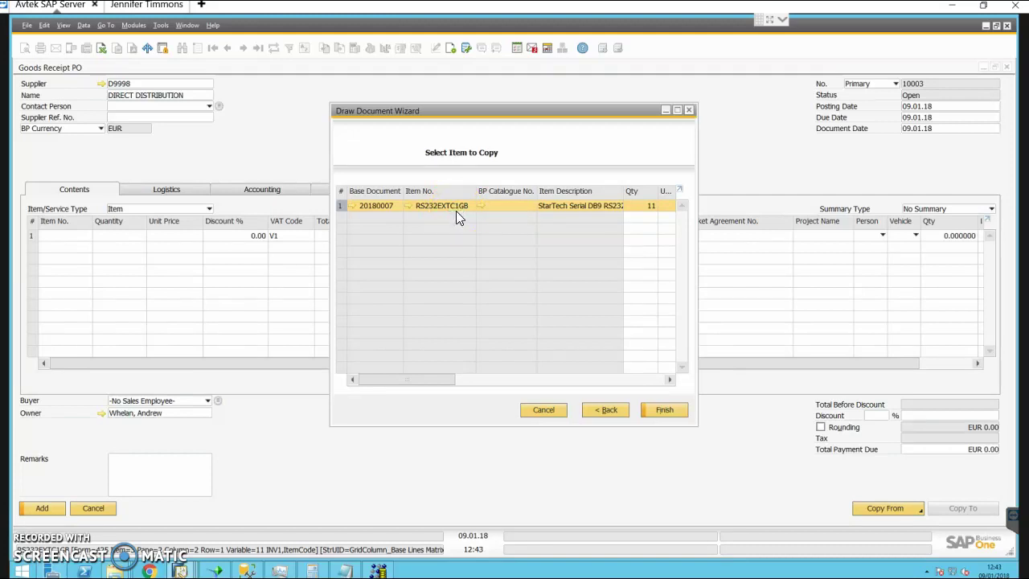
# Step: Widen the draw wizard, change RS232EXTC1GB's copy quantity to 9, and open base order 20180007
pyautogui.moveTo(696, 208); pyautogui.dragTo(830, 210)
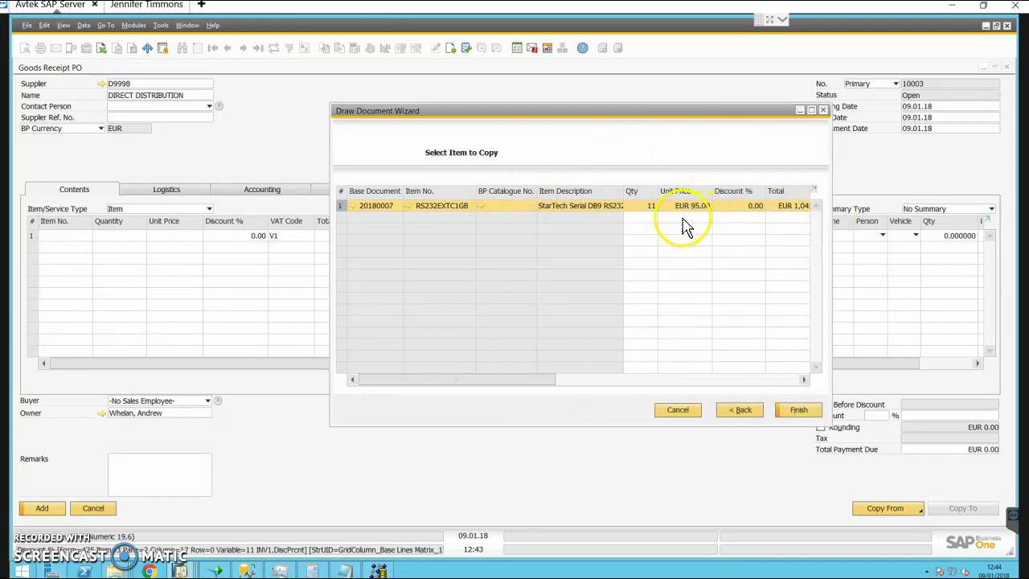
pyautogui.click(641, 207)
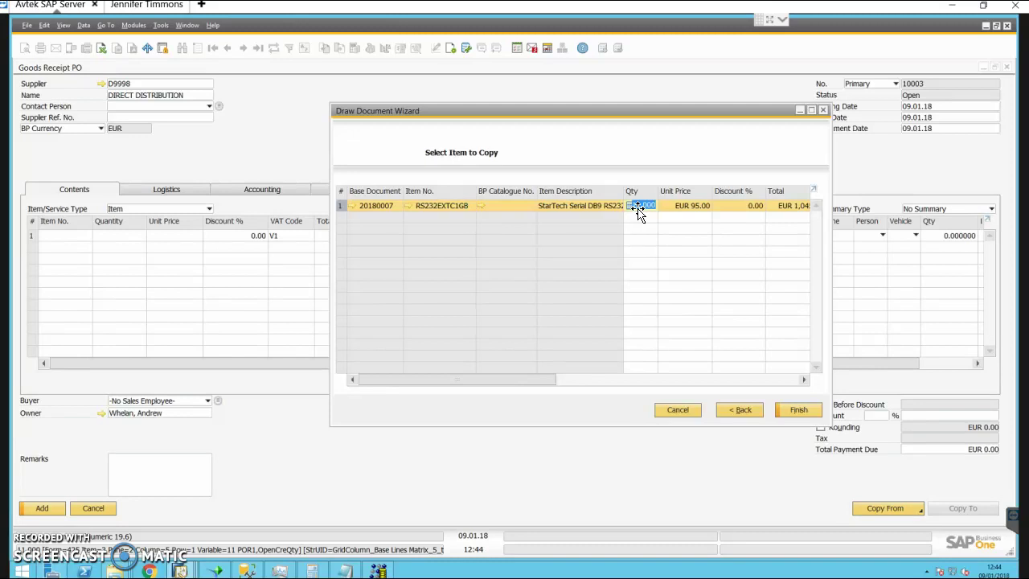
pyautogui.write('9')
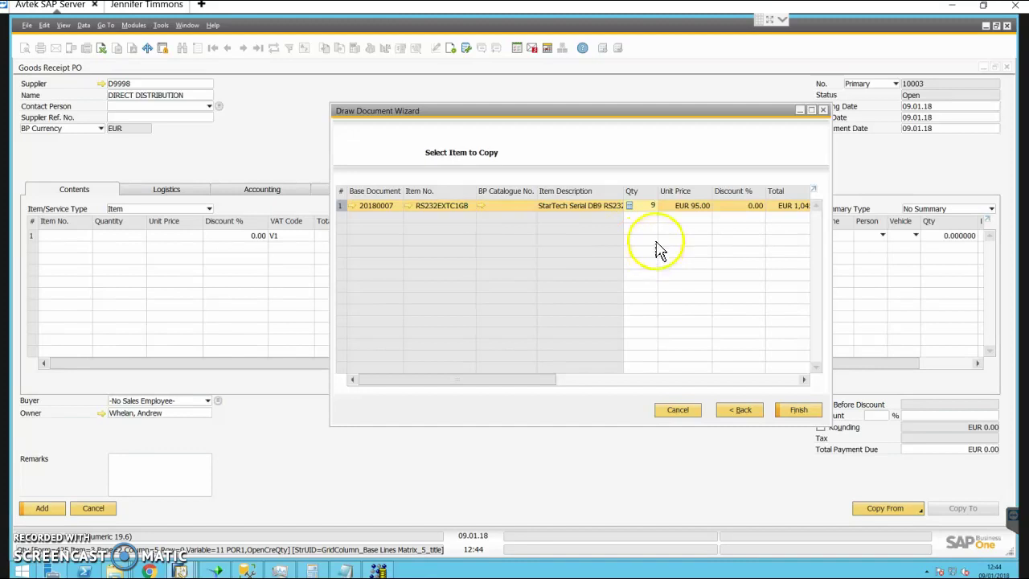
pyautogui.click(649, 235)
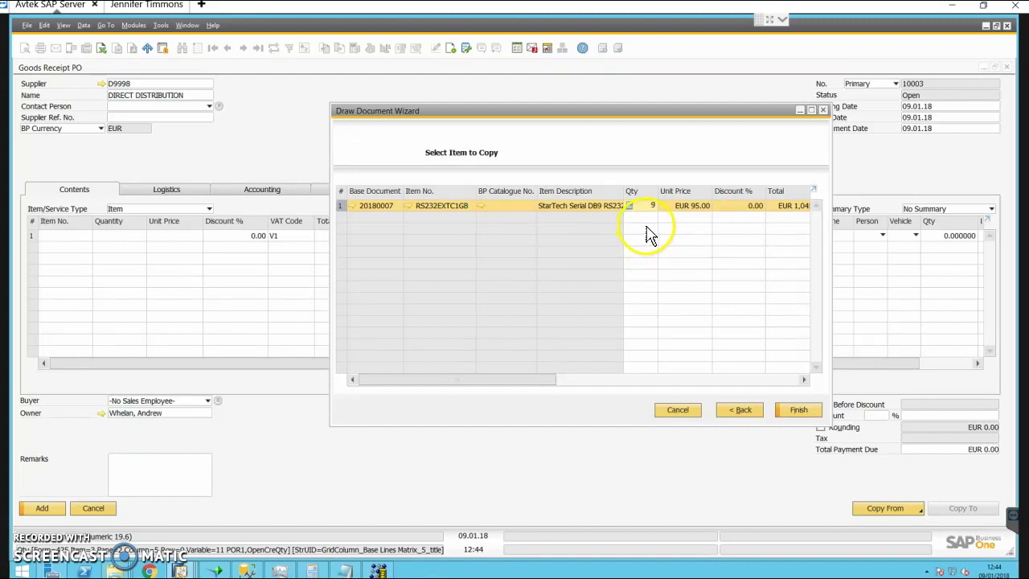
pyautogui.click(354, 206)
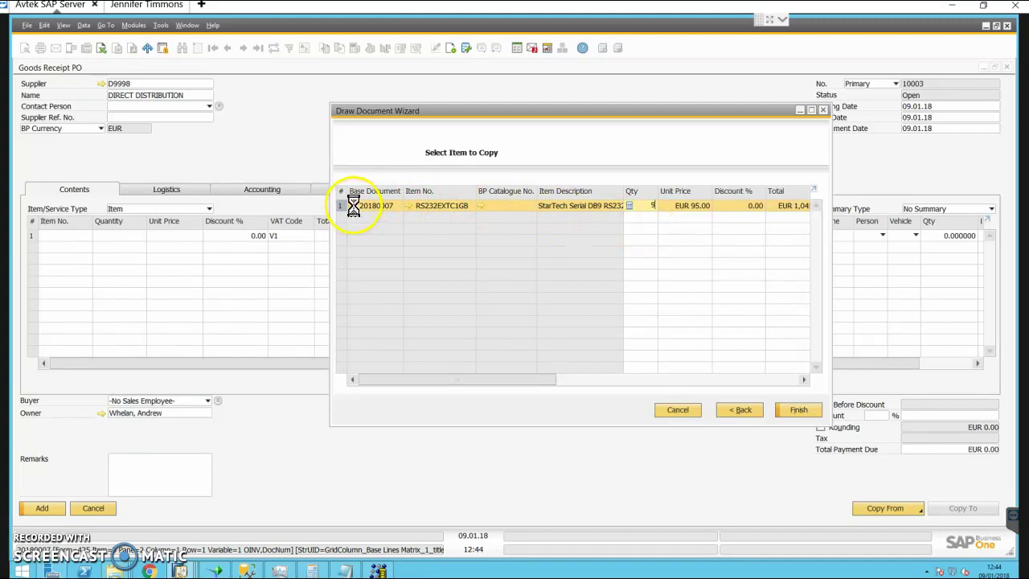
# Step: Compare purchase order 20180007's ordered 14 with open 11, then minimize it
pyautogui.click(277, 237)
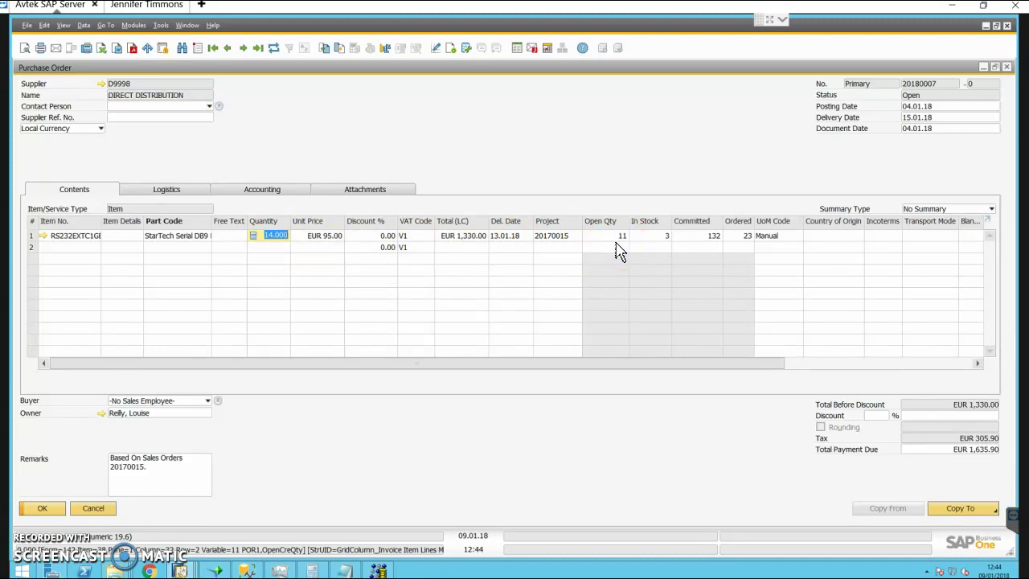
pyautogui.click(985, 67)
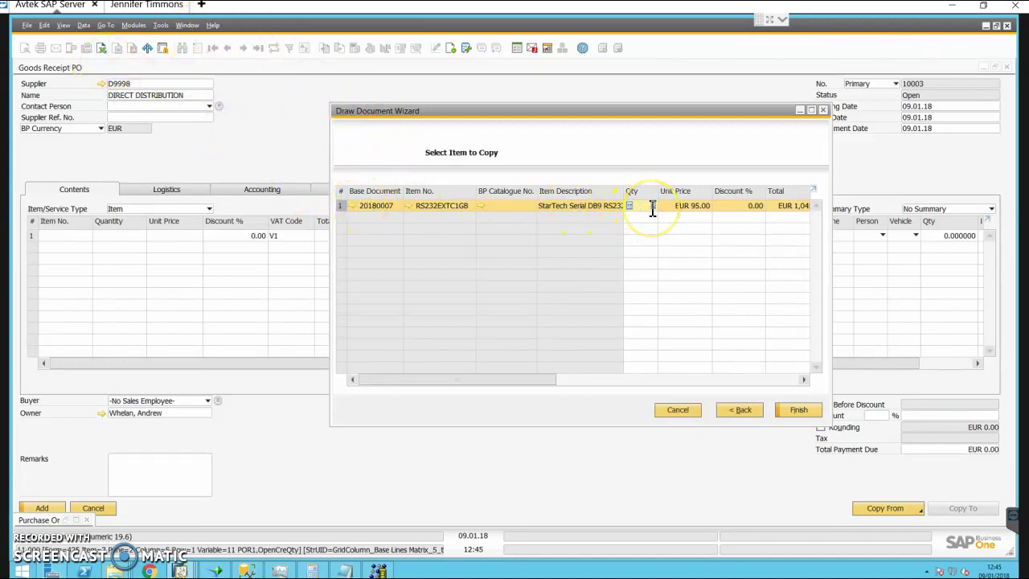
# Step: Copy the 9 units into the receipt and date it 08.01.18 for posting, due and document dates
pyautogui.click(799, 410)
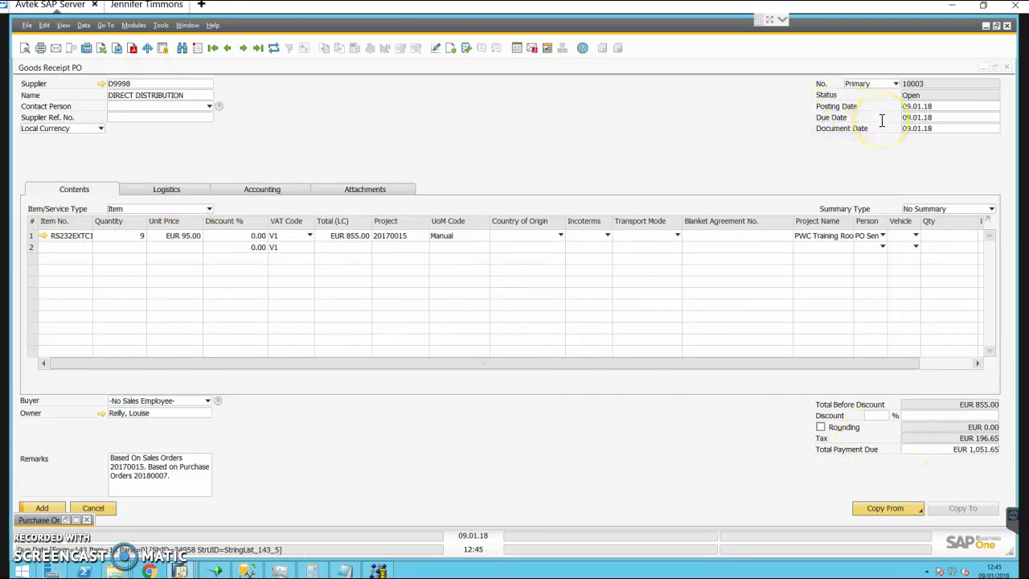
pyautogui.click(922, 107)
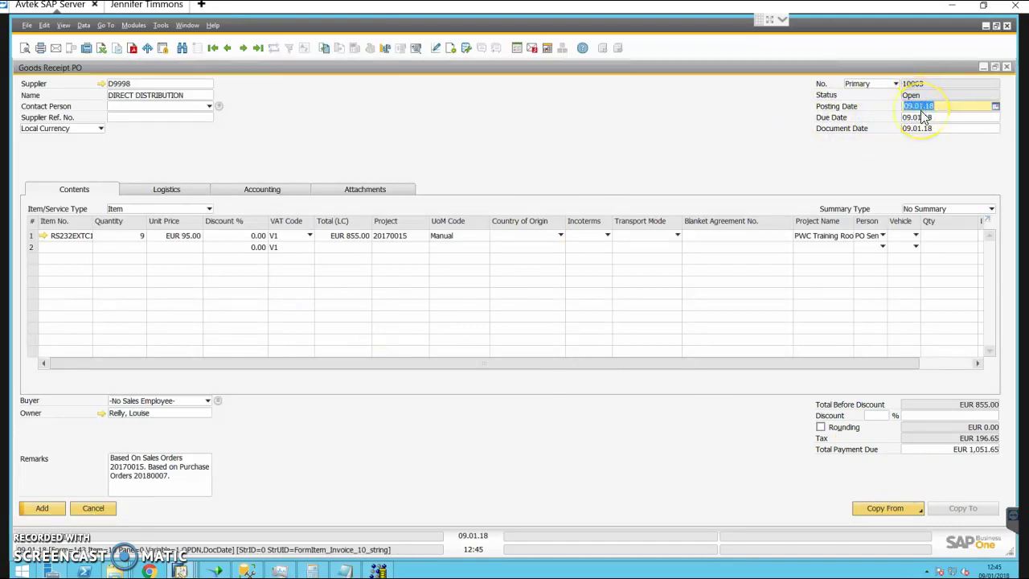
pyautogui.write('8')
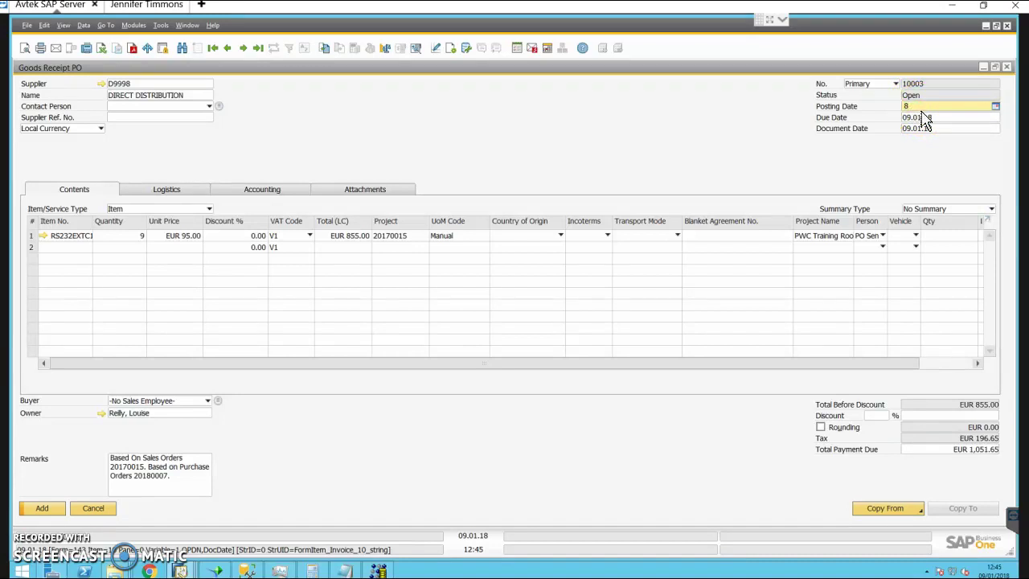
pyautogui.press('Tab')
pyautogui.write('8')
pyautogui.press('Tab')
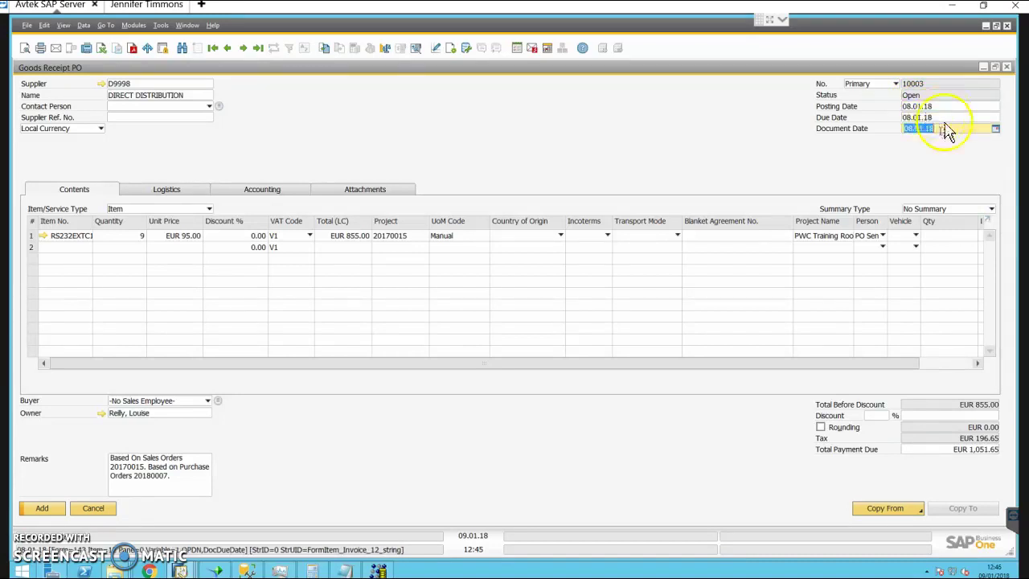
pyautogui.click(37, 511)
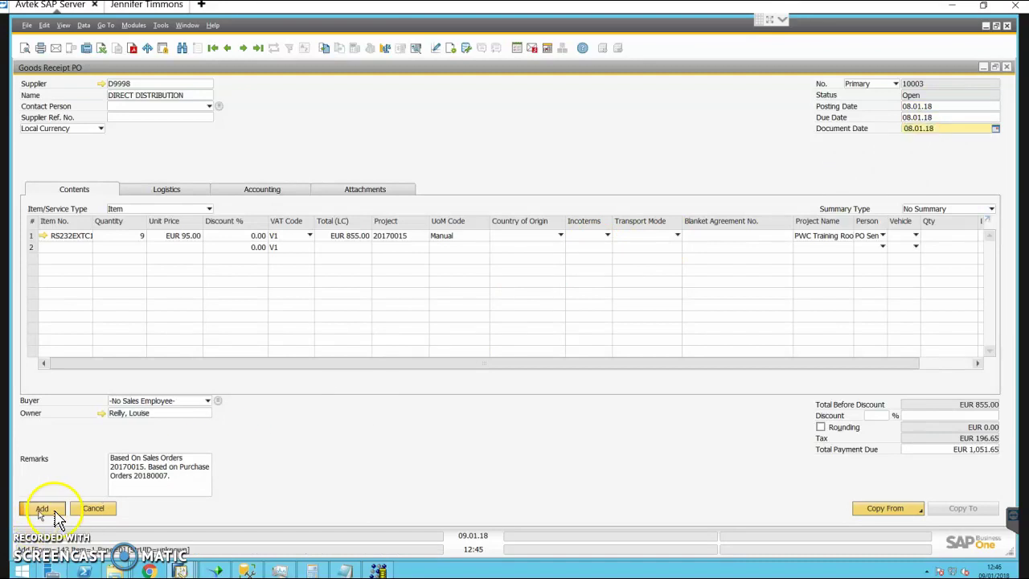
# Step: Add goods receipt 10003 and confirm with Yes
pyautogui.click(378, 311)
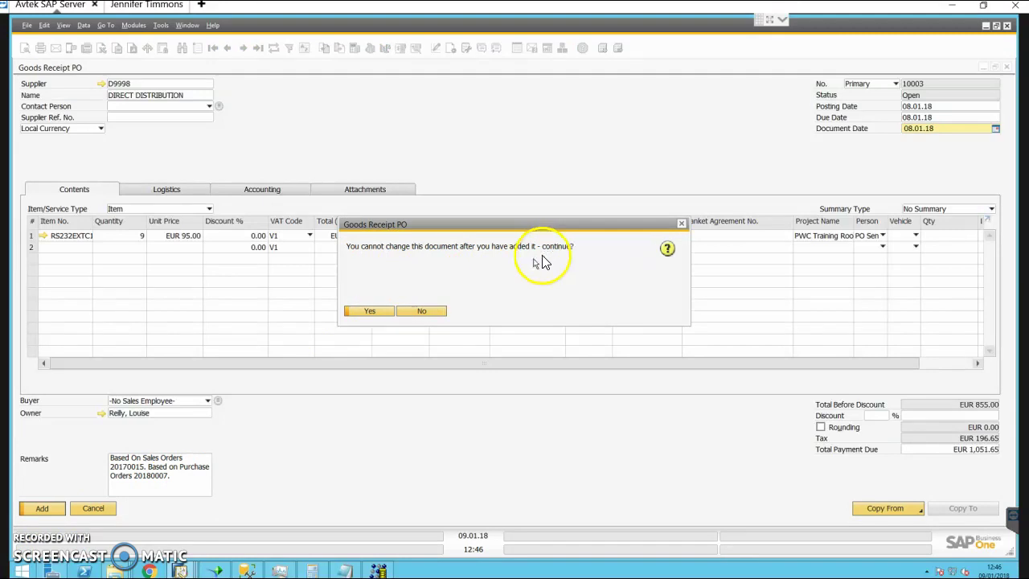
pyautogui.click(369, 313)
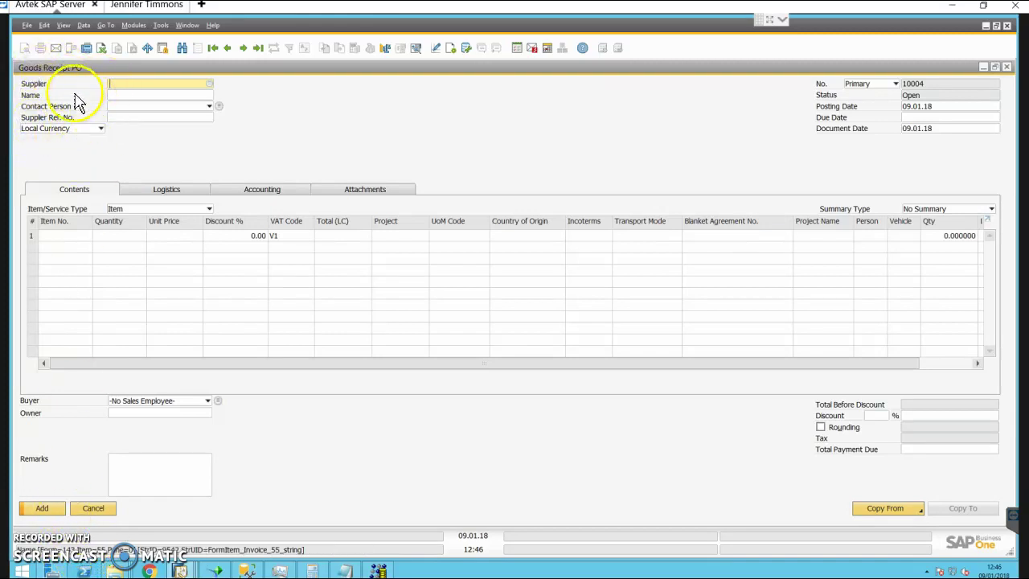
# Step: Load receipt 10003 with Previous Record and review then close its print preview
pyautogui.click(229, 49)
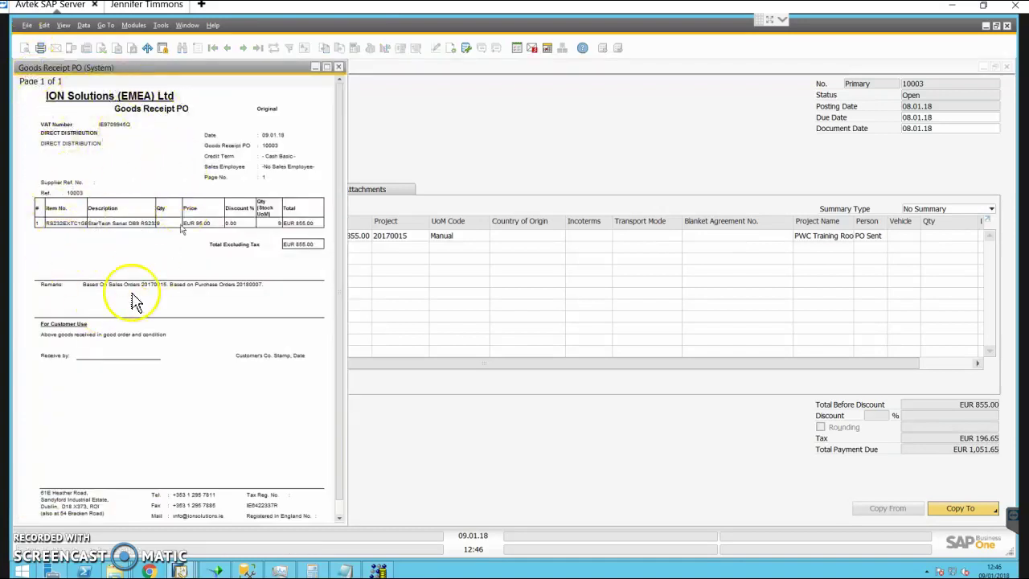
pyautogui.click(339, 66)
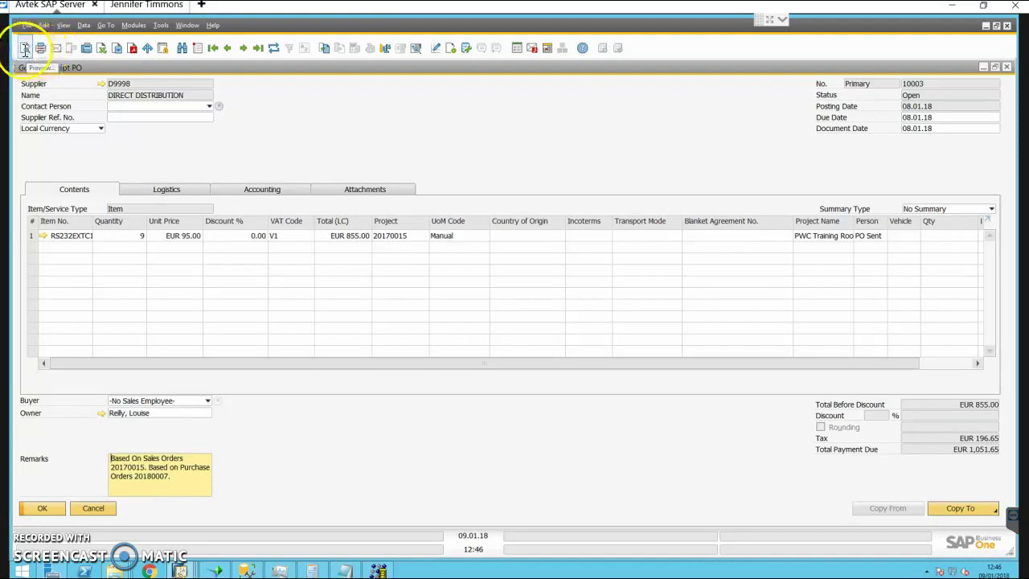
pyautogui.click(24, 48)
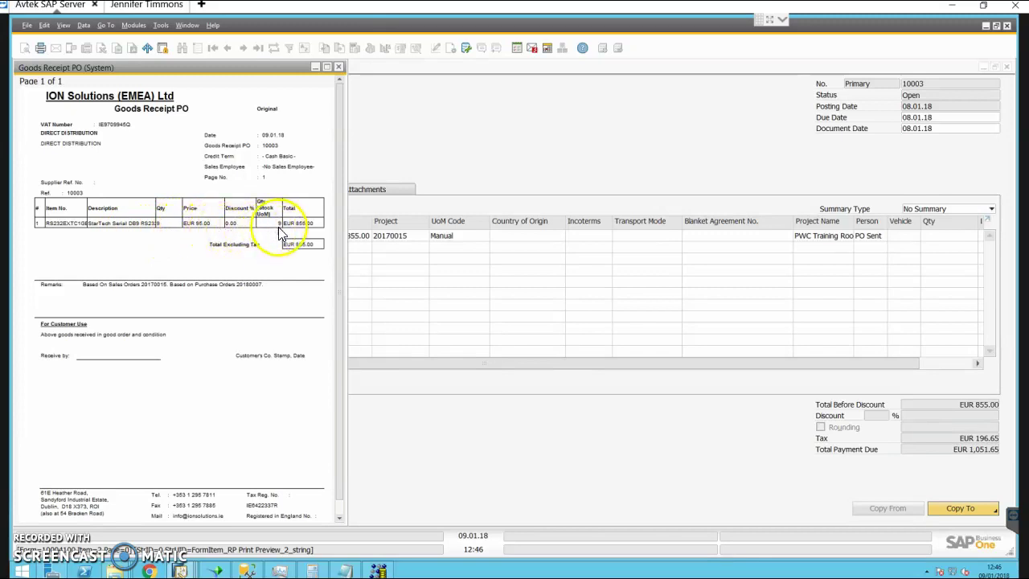
pyautogui.click(338, 67)
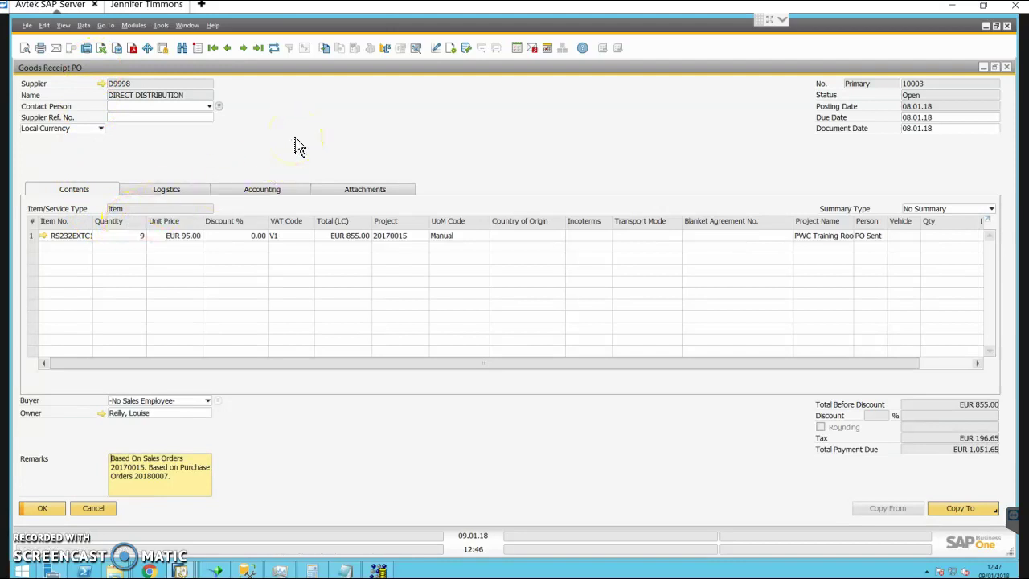
pyautogui.click(385, 110)
pyautogui.click(465, 107)
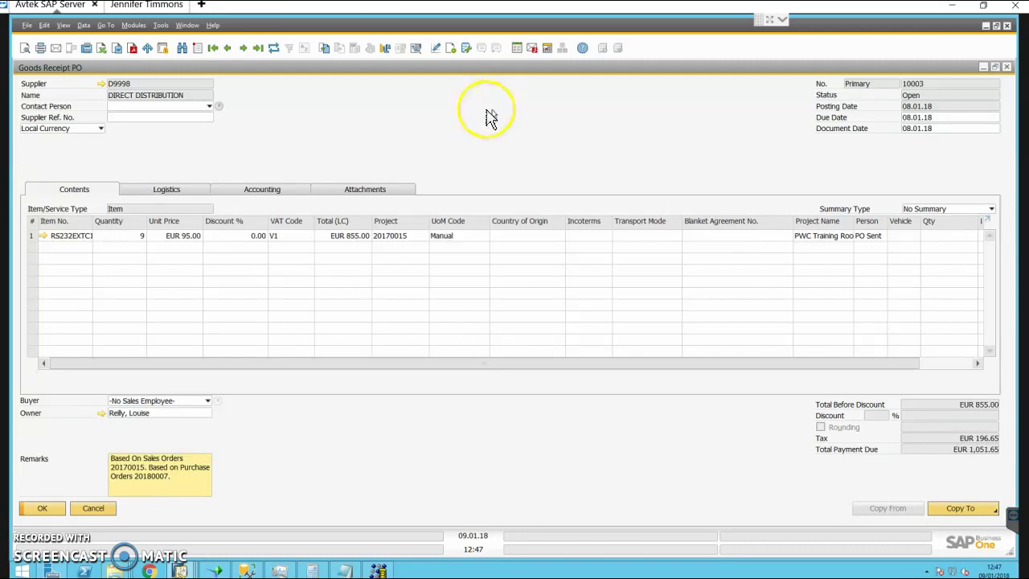
pyautogui.rightClick(328, 113)
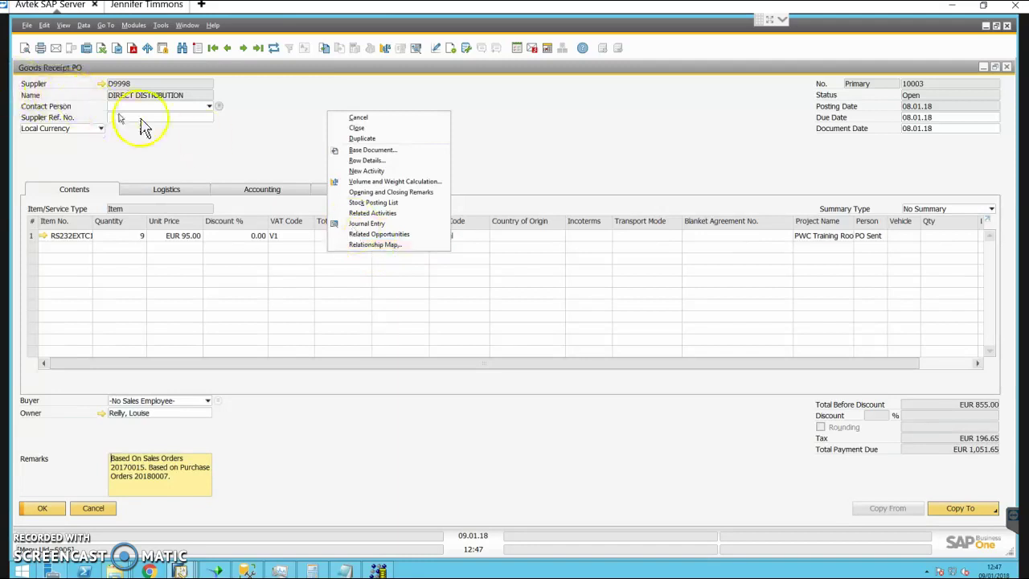
pyautogui.click(373, 245)
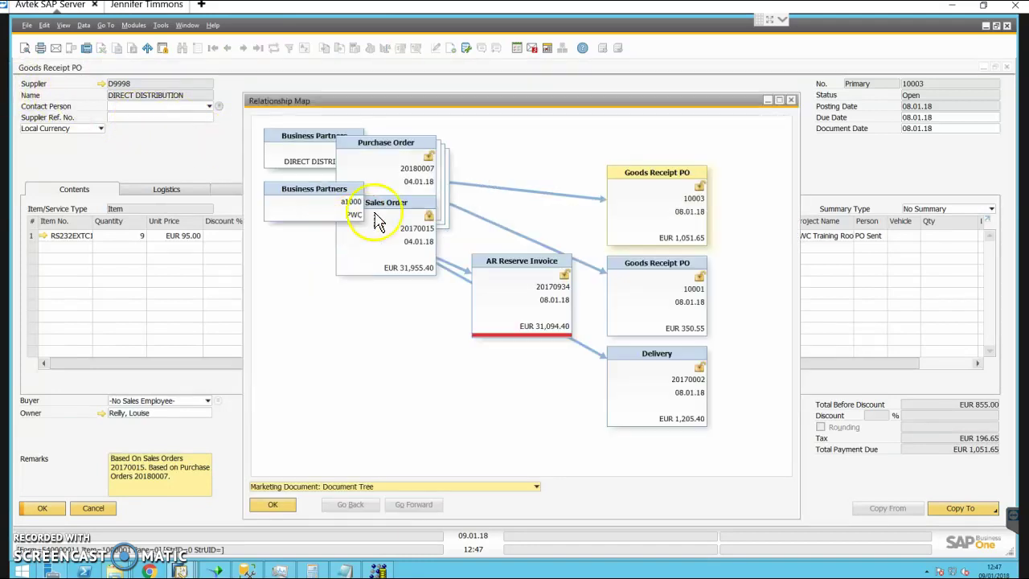
pyautogui.click(792, 101)
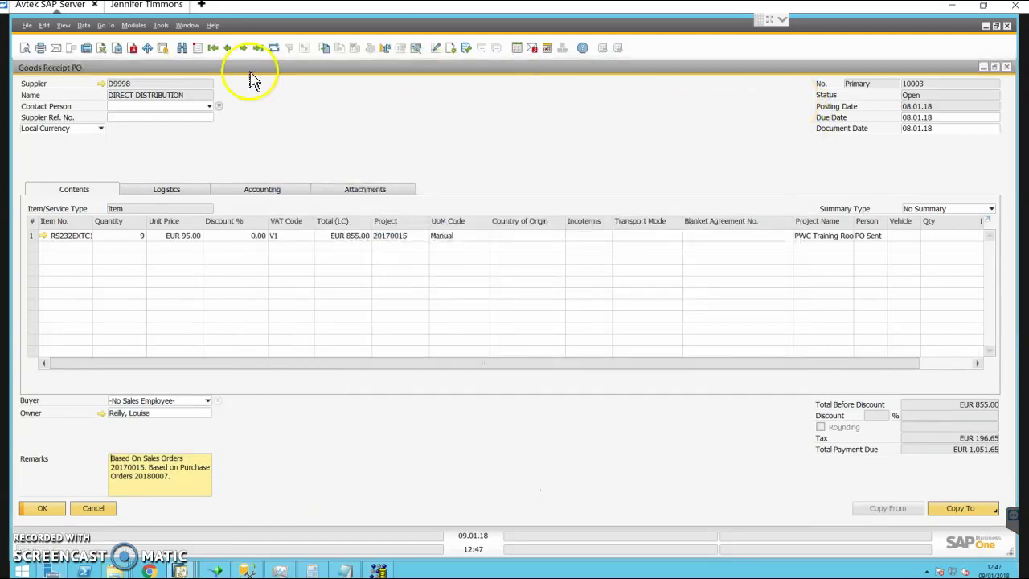
# Step: Open base purchase order 20180007 and check that row 1 has 2 units still open
pyautogui.click(325, 48)
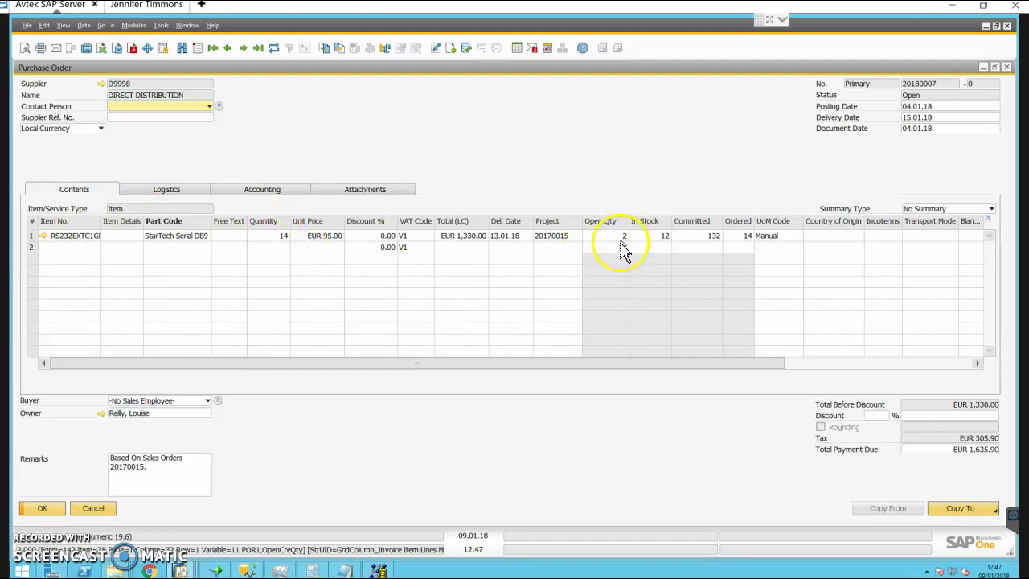
pyautogui.click(599, 222)
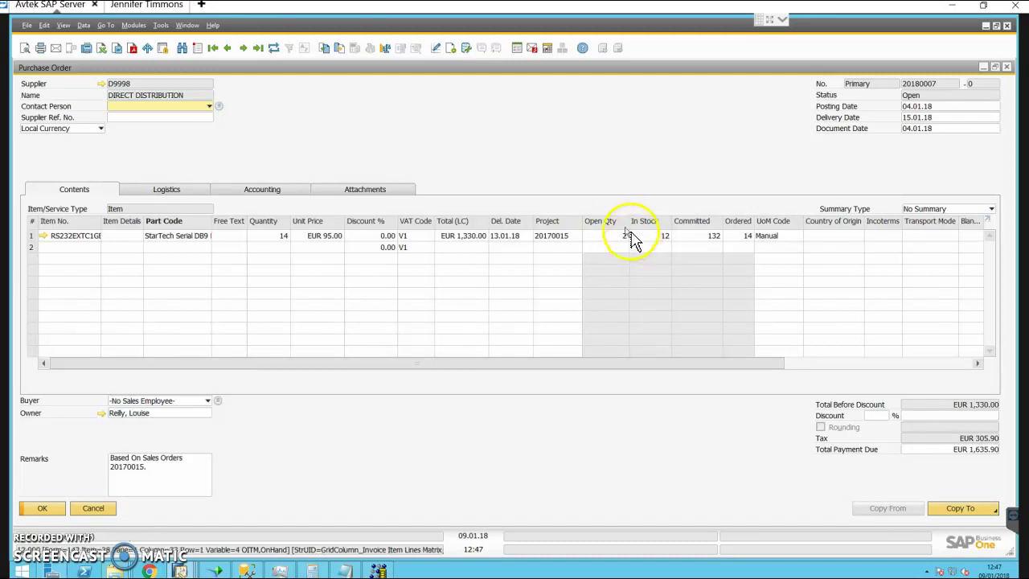
pyautogui.click(618, 216)
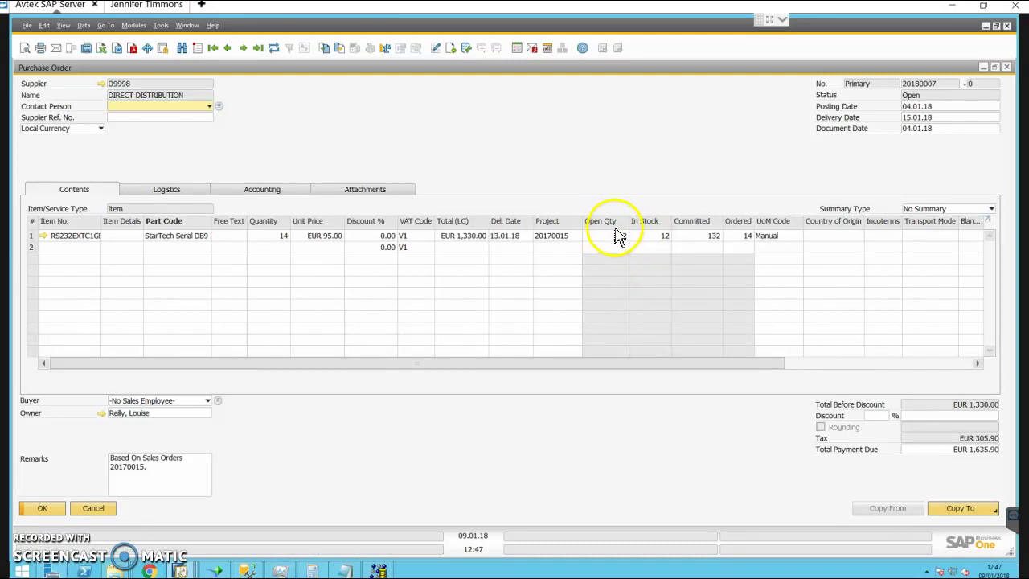
pyautogui.click(623, 236)
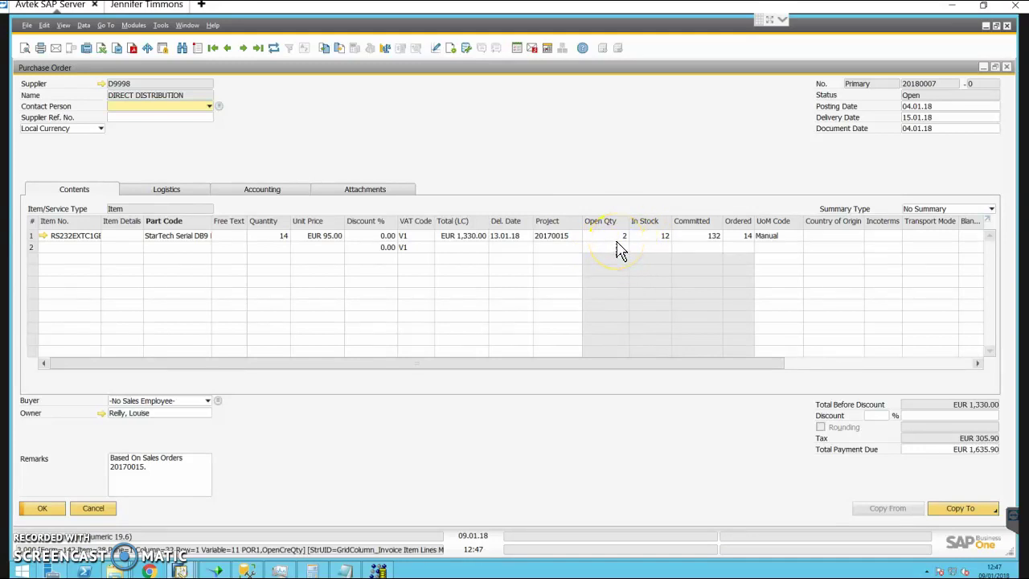